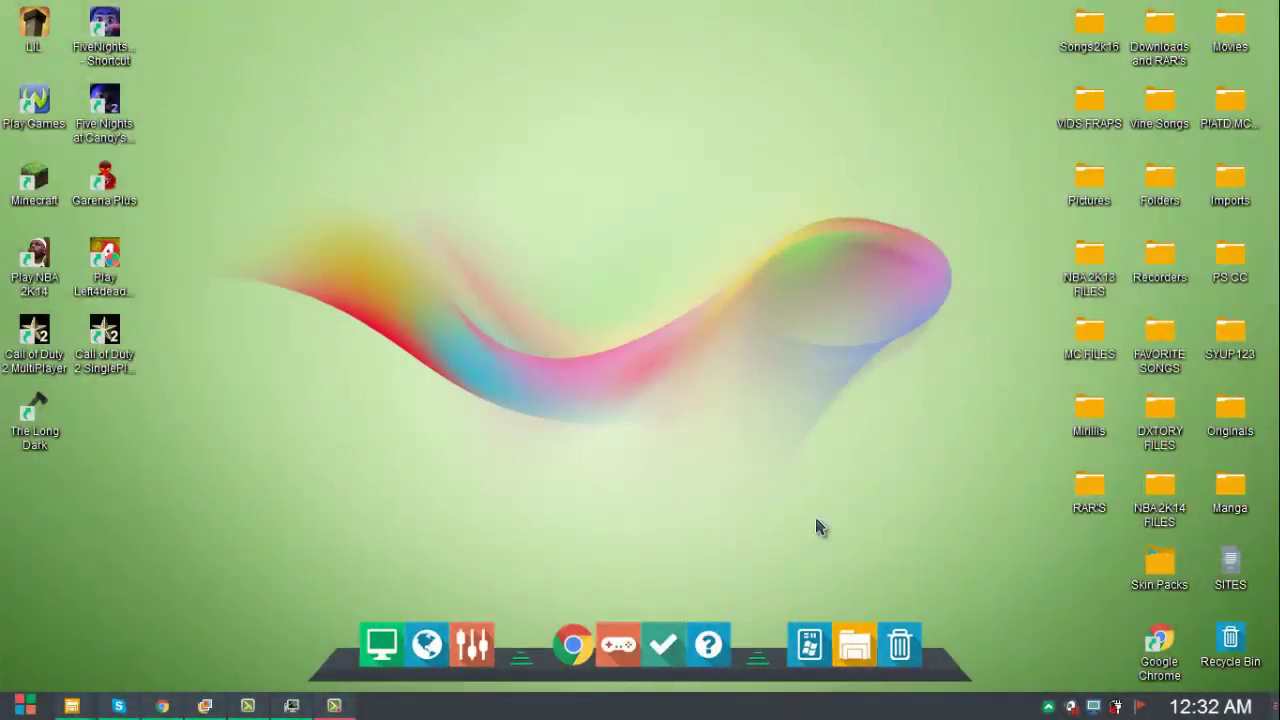
# Drag selection boxes across the desktop and briefly show the hidden notification icons
pyautogui.moveTo(662, 24)
pyautogui.mouseDown()
pyautogui.moveTo(1062, 443)
pyautogui.moveTo(808, 514)
pyautogui.mouseUp()
pyautogui.moveTo(422, 14); pyautogui.dragTo(855, 607)
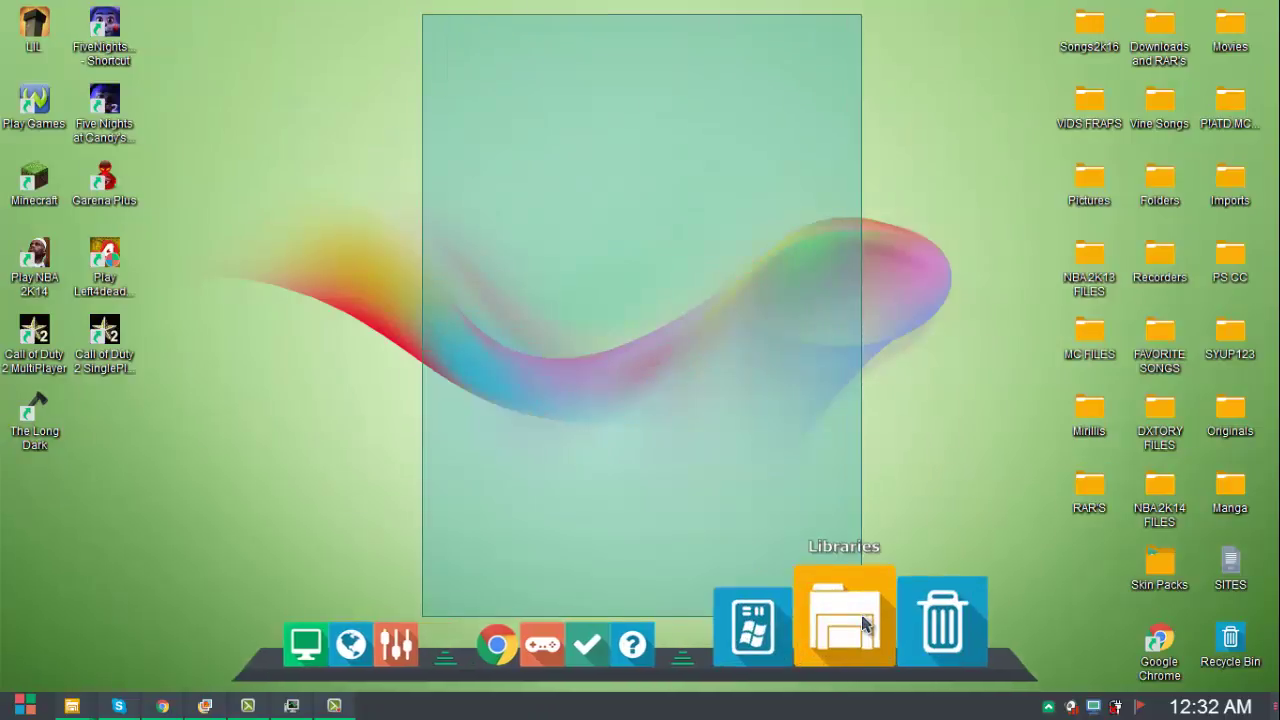
pyautogui.moveTo(855, 607); pyautogui.dragTo(1043, 710)
pyautogui.click(1047, 707)
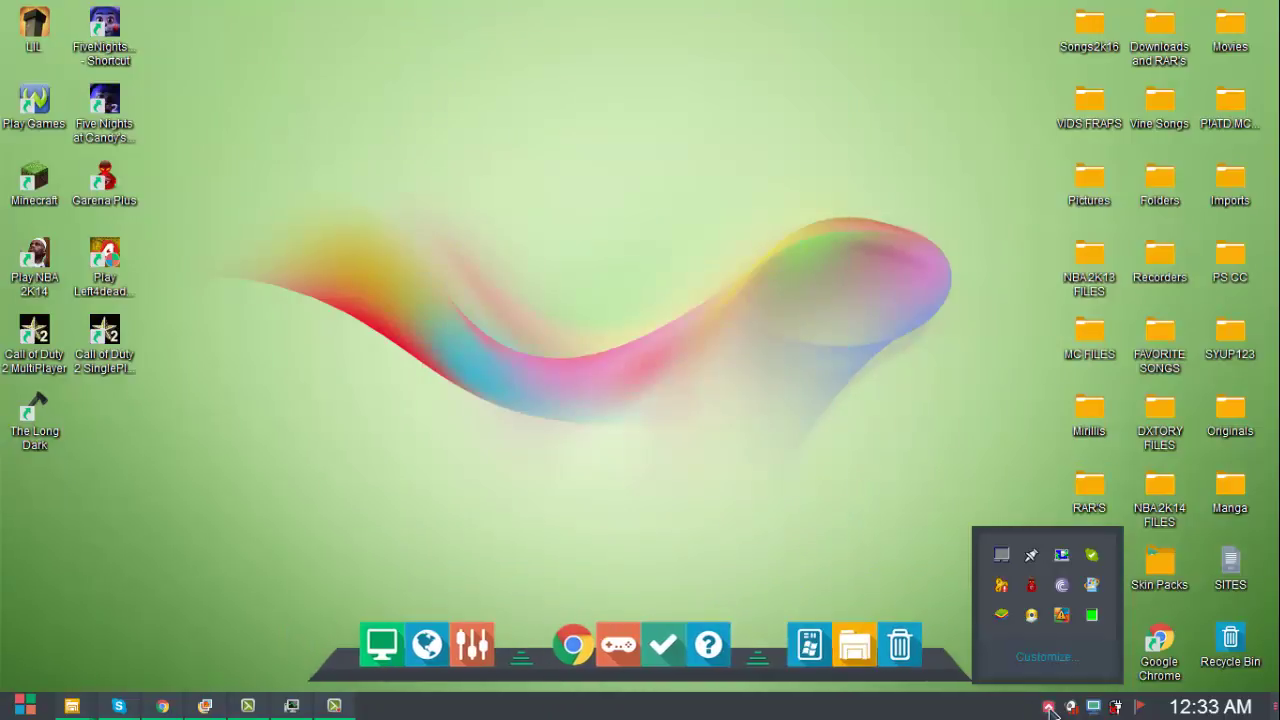
pyautogui.click(1049, 710)
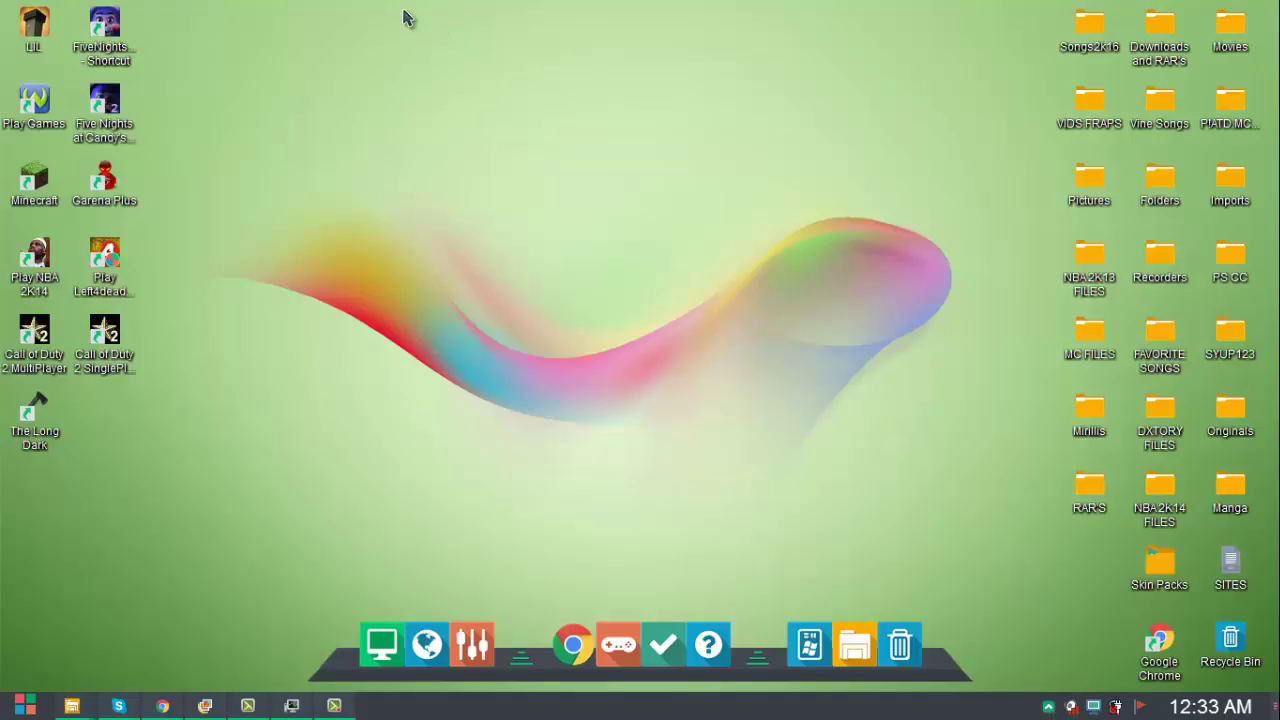
pyautogui.moveTo(404, 11); pyautogui.dragTo(876, 602)
# Bring back the SkinPack Flaty Win7 page in Chrome, scroll it, then return to the desktop
pyautogui.press('super+3')
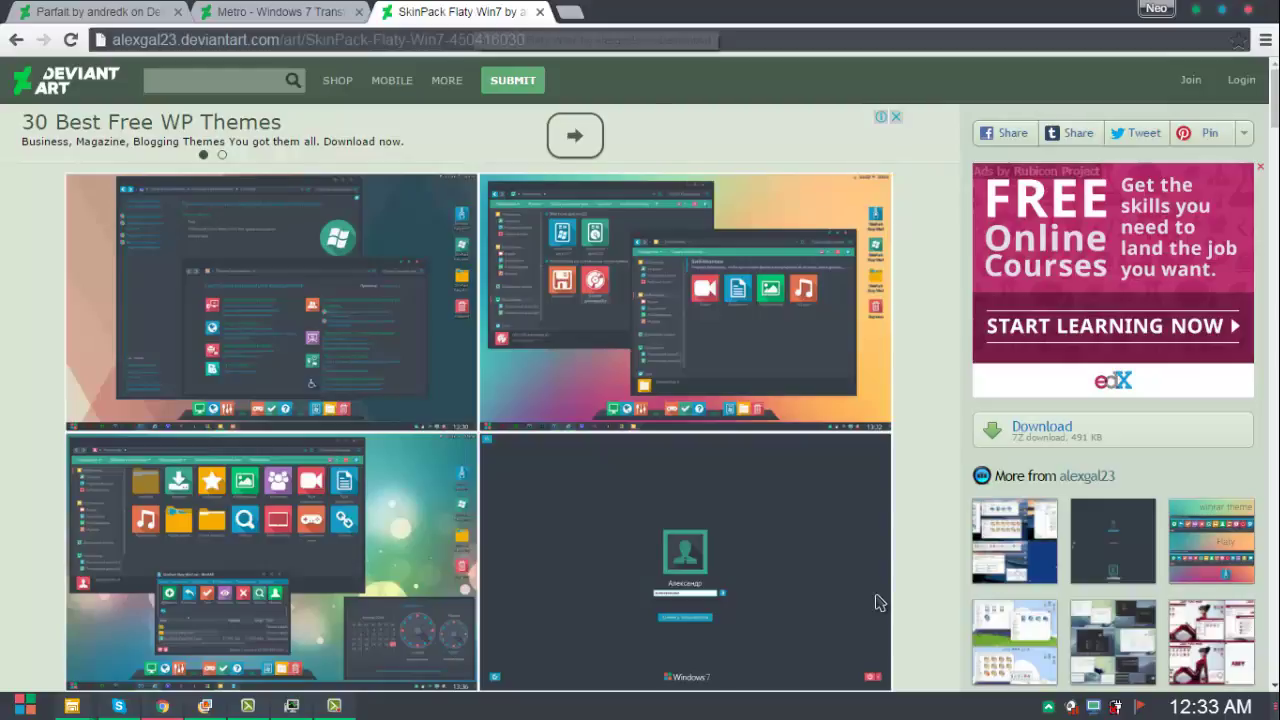
pyautogui.scroll(-4, 876, 596)
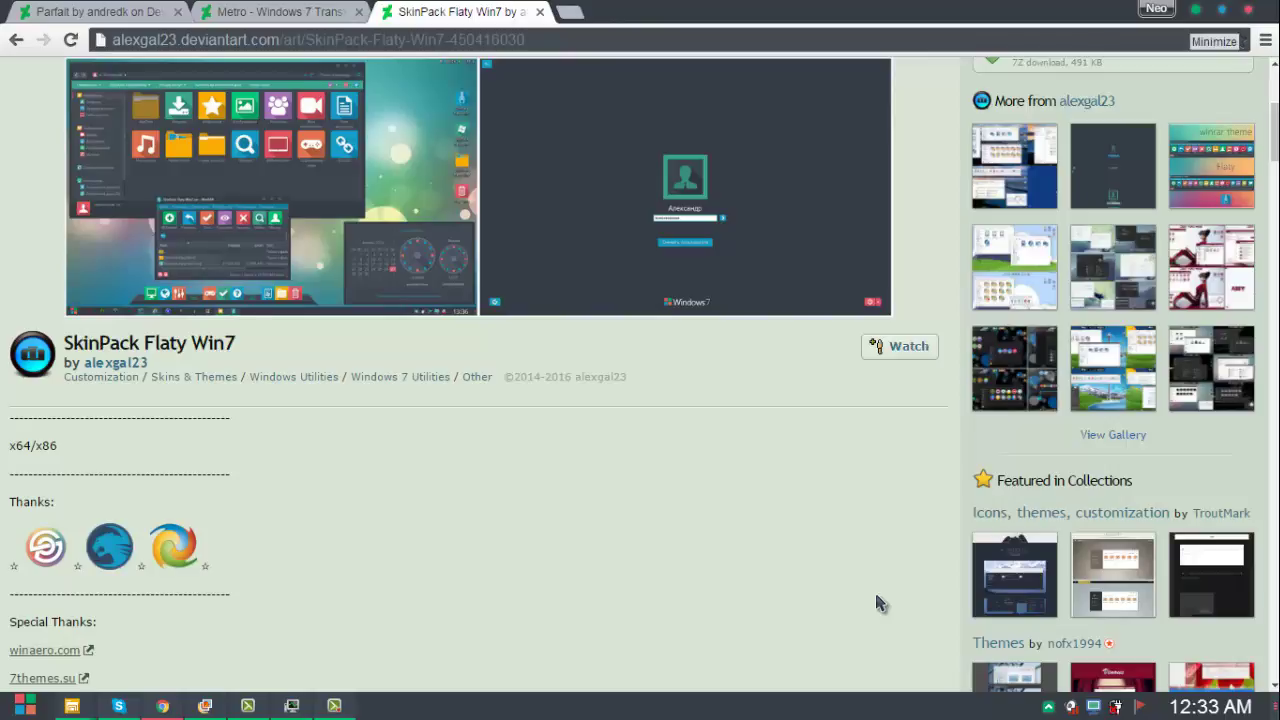
pyautogui.press('super+d')
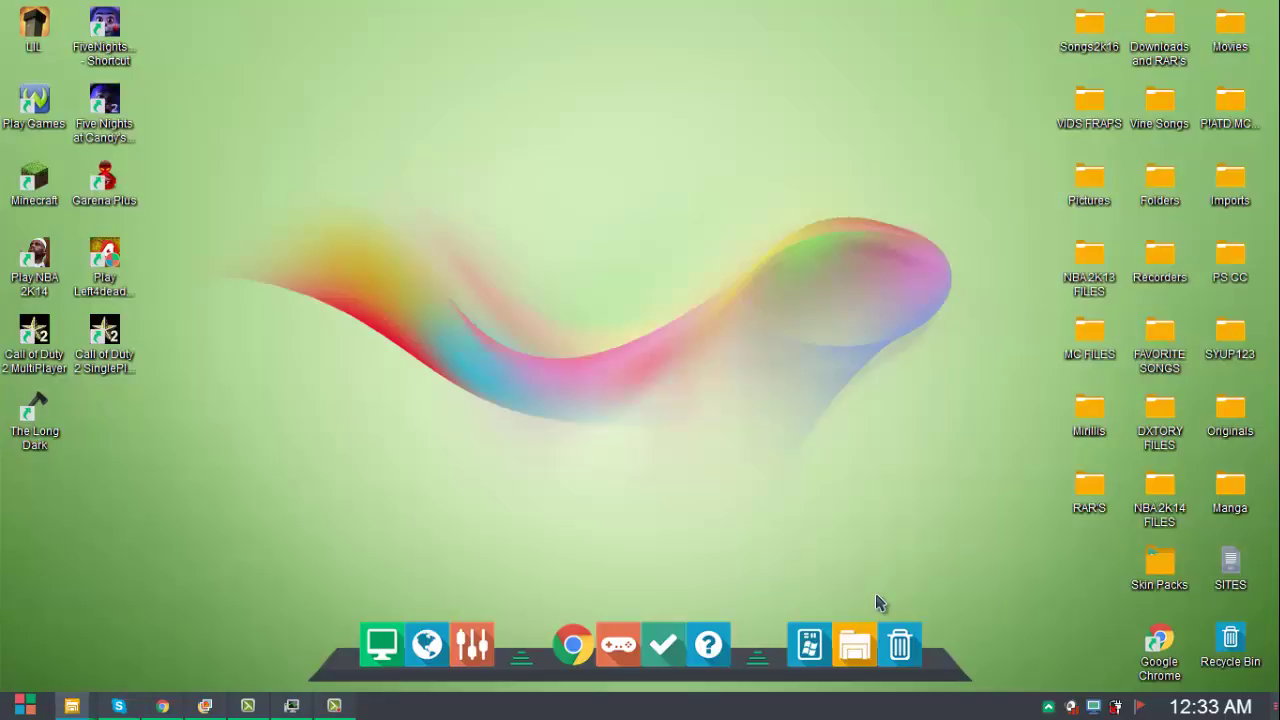
pyautogui.press('super+t')
pyautogui.press('super+t')
pyautogui.press('super+t')
pyautogui.press('Return')
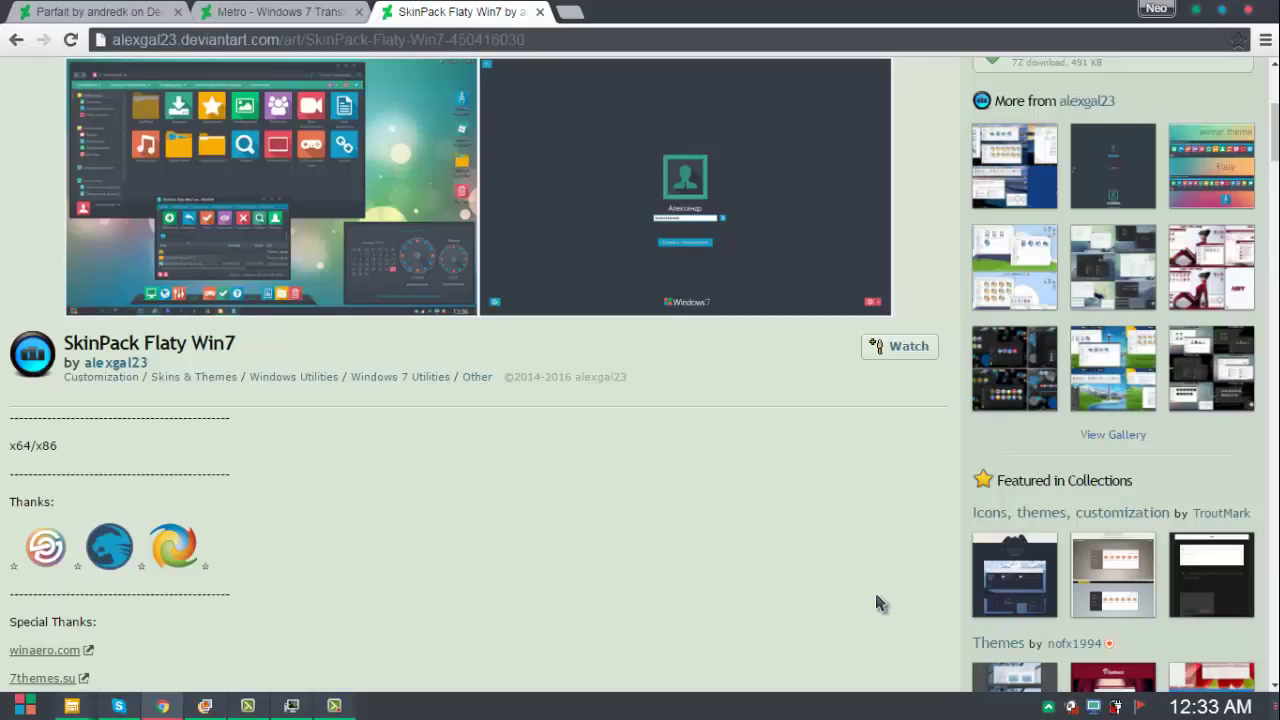
pyautogui.press('super+d')
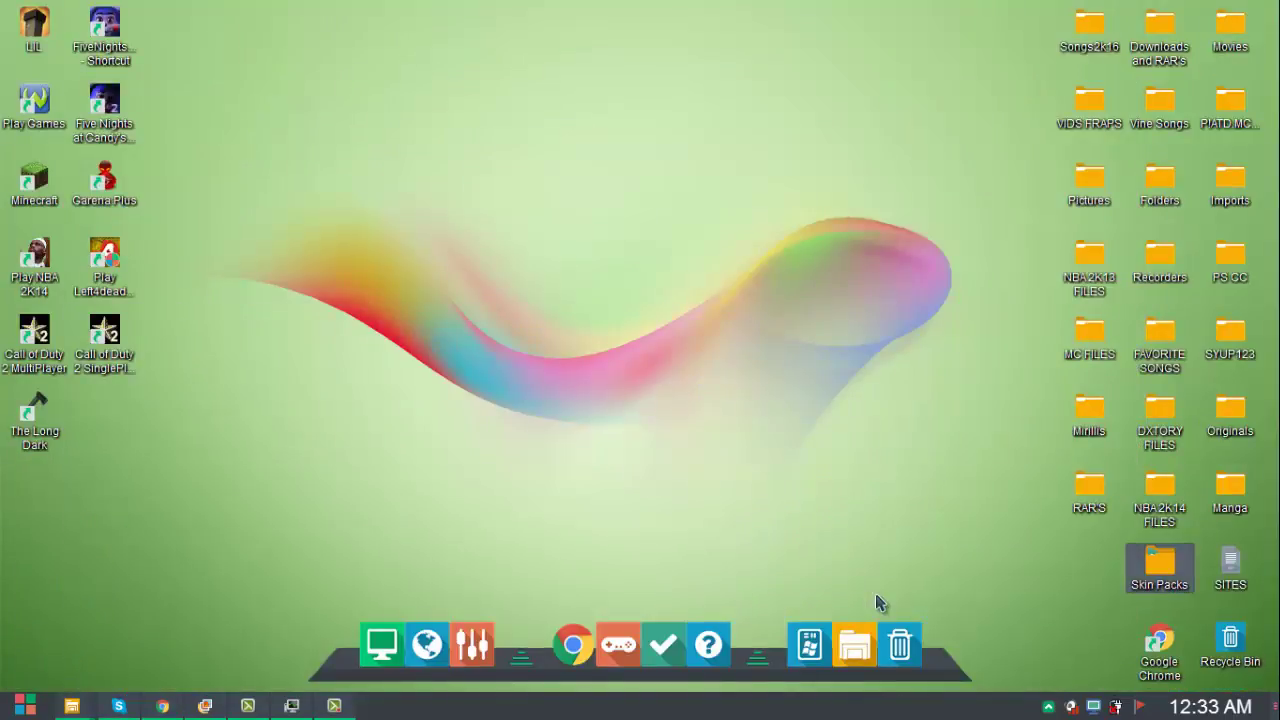
# Open the Skin Packs folder, then scroll the Flaty Win7 DeviantArt page again
pyautogui.press('Return')
pyautogui.press('super+3')
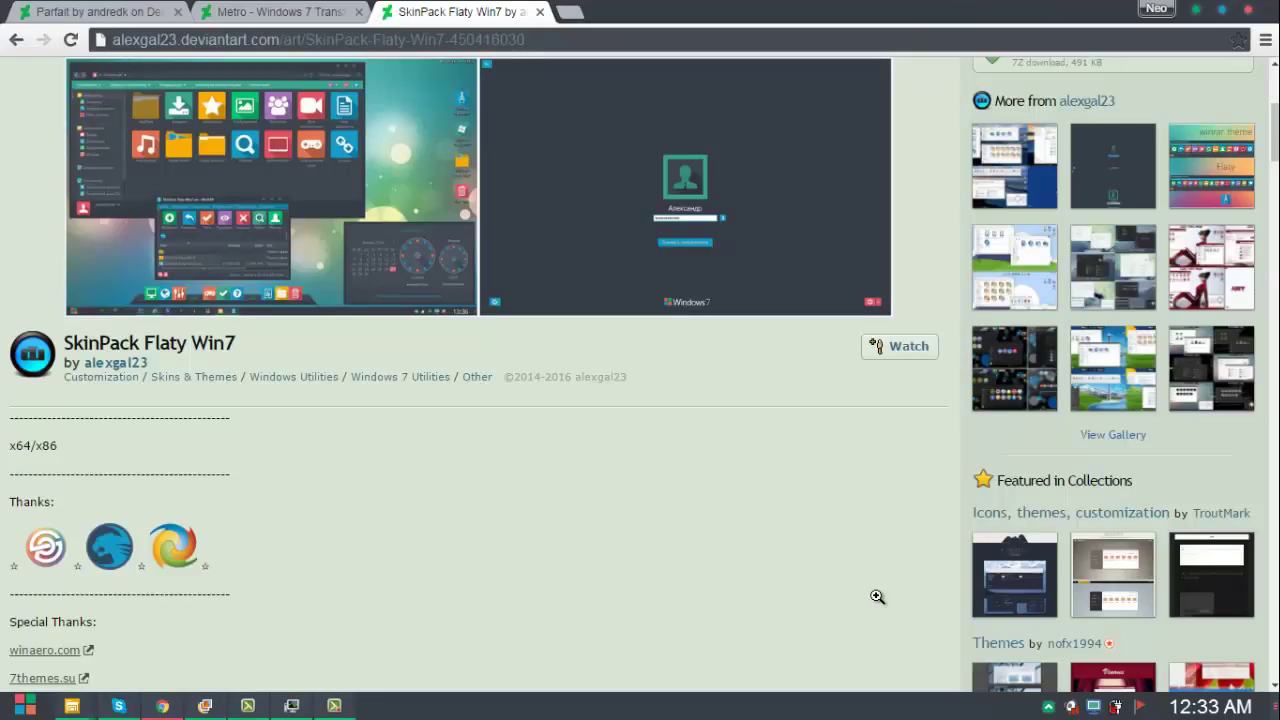
pyautogui.scroll(-3, 877, 600)
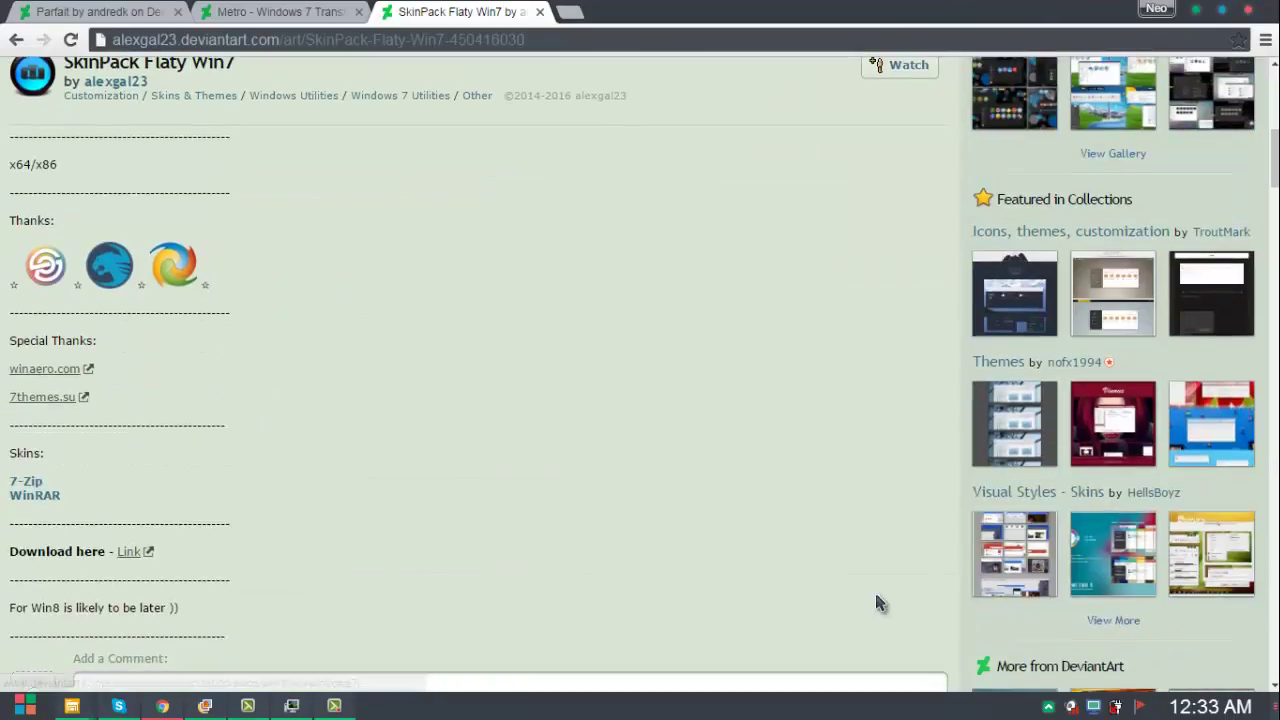
pyautogui.scroll(5, 877, 603)
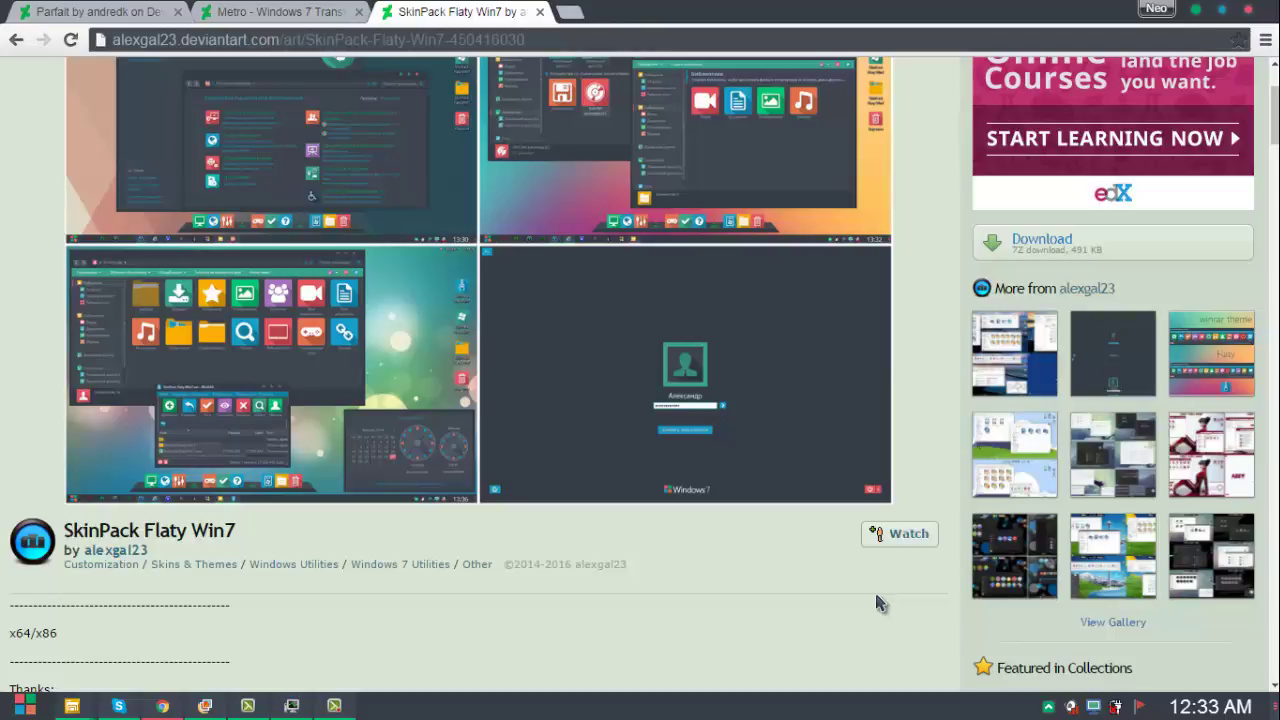
# Minimize Chrome and run the SkinPack Flaty Win7 application from the Skin Packs folder
pyautogui.click(1196, 9)
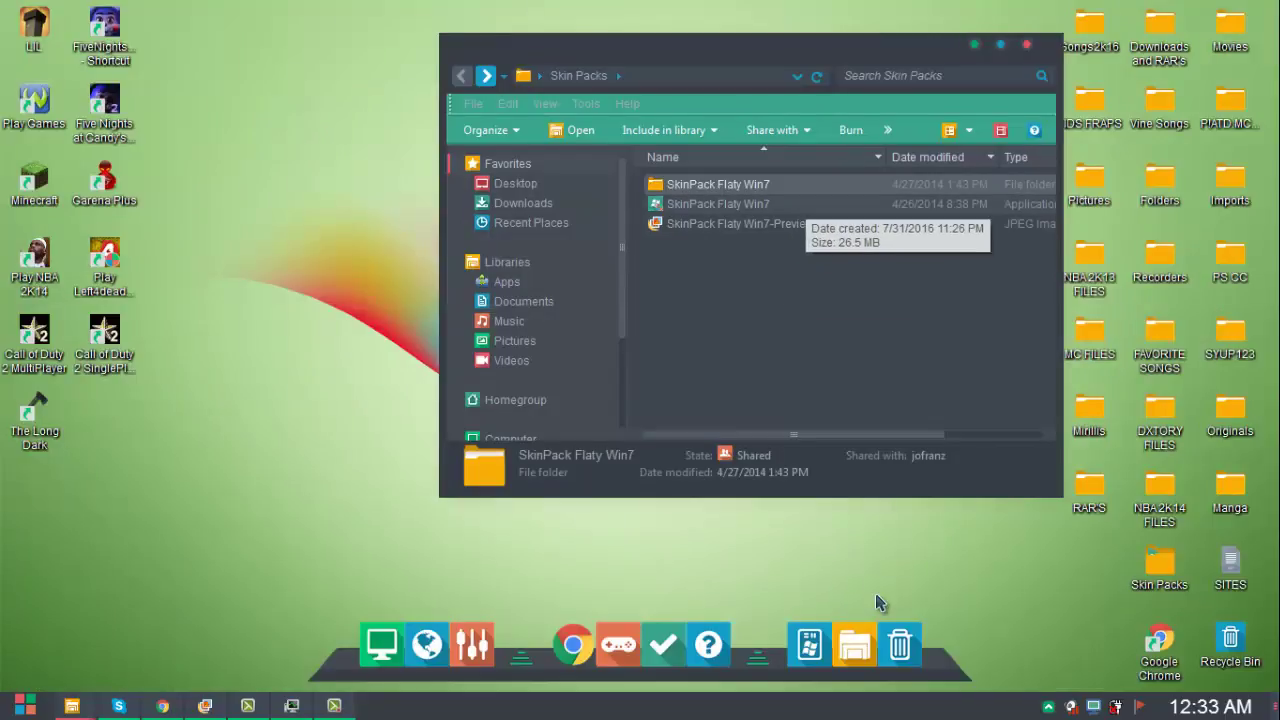
pyautogui.press('Down')
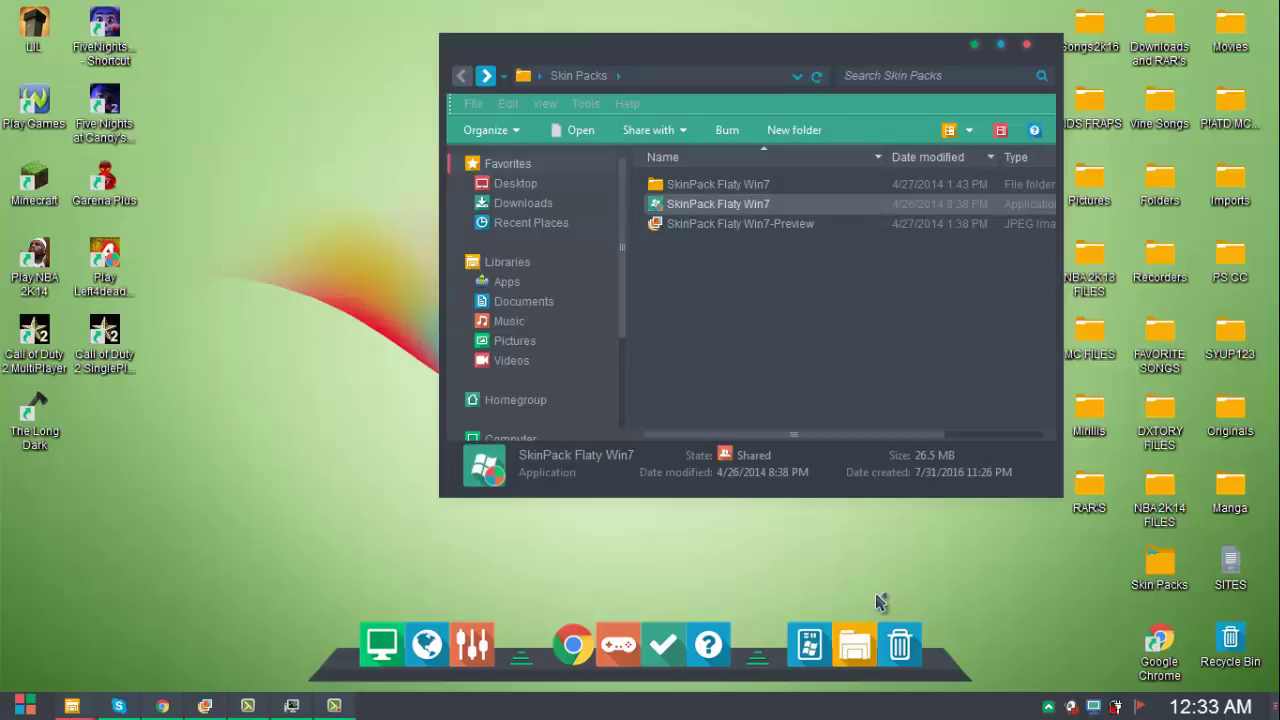
pyautogui.press('Return')
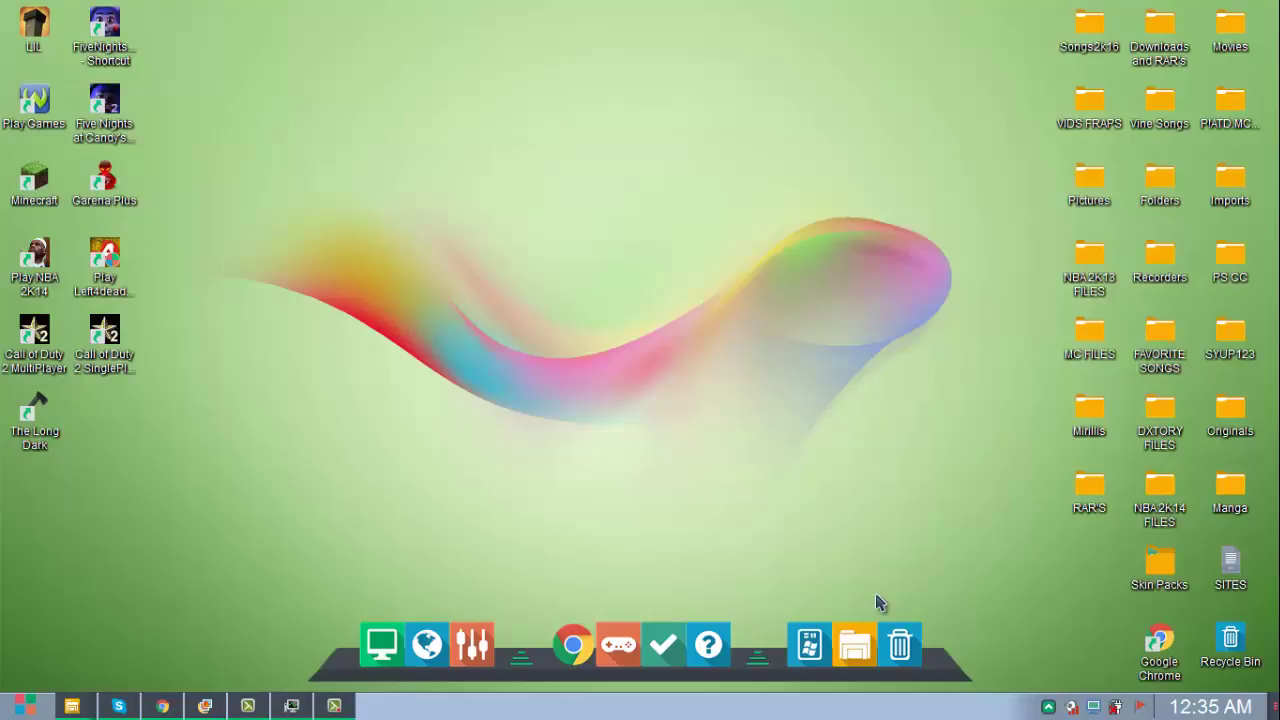
pyautogui.moveTo(444, 92); pyautogui.dragTo(872, 480)
pyautogui.moveTo(500, 240); pyautogui.dragTo(746, 280)
pyautogui.moveTo(890, 268); pyautogui.dragTo(488, 250)
pyautogui.moveTo(300, 88); pyautogui.dragTo(881, 542)
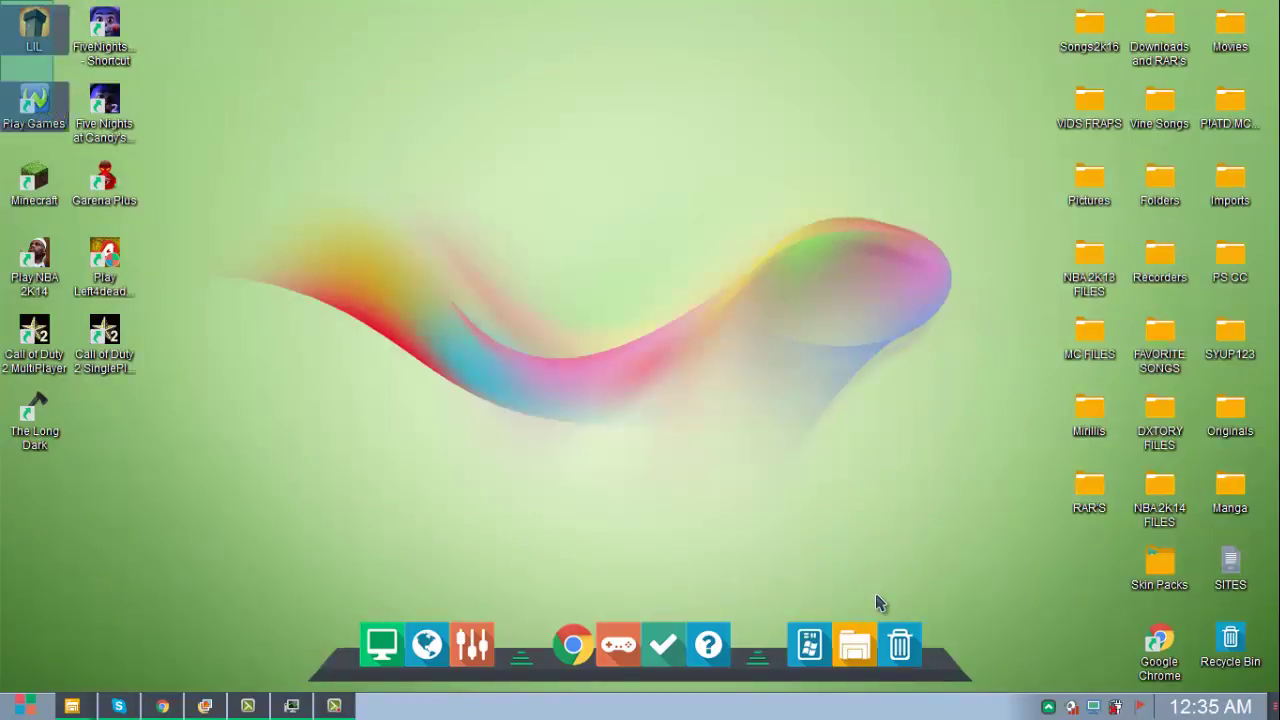
pyautogui.moveTo(5, 5); pyautogui.dragTo(1275, 690)
pyautogui.click(876, 601)
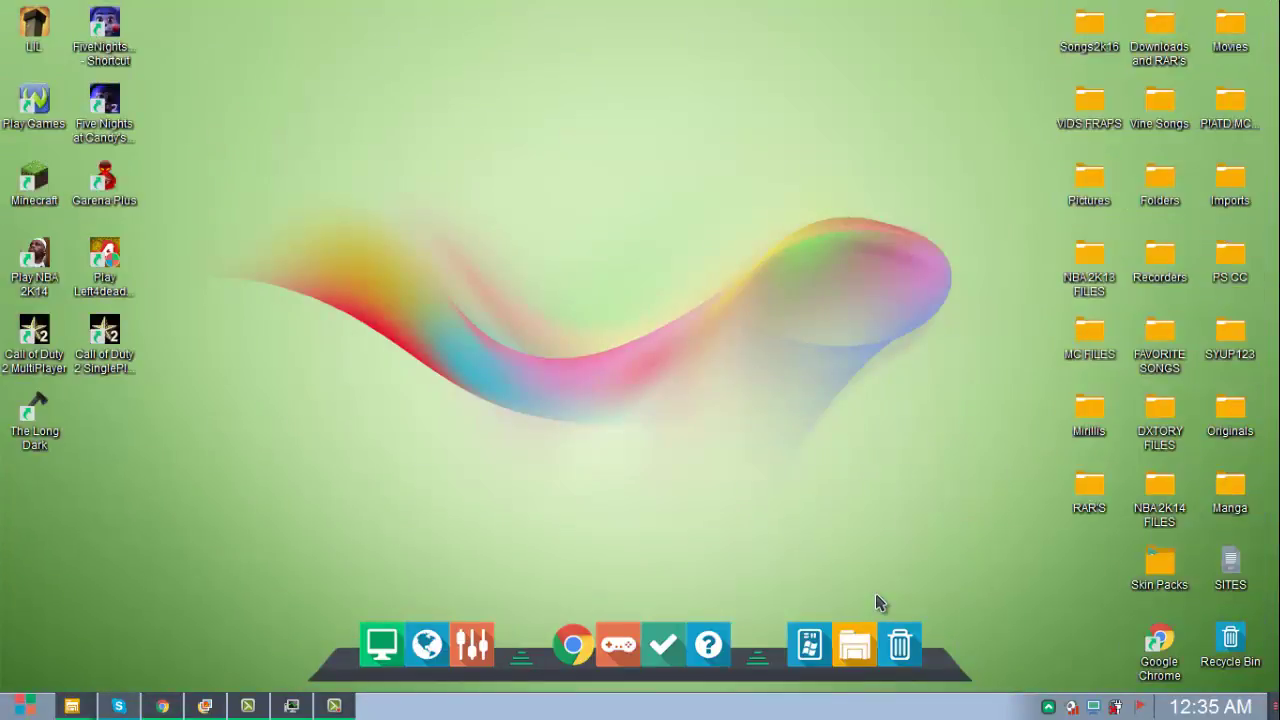
# Reopen the Skin Packs folder, view the SkinPack Flaty Win7-Preview image in Photo Gallery, and close it
pyautogui.press('Up')
pyautogui.press('Up')
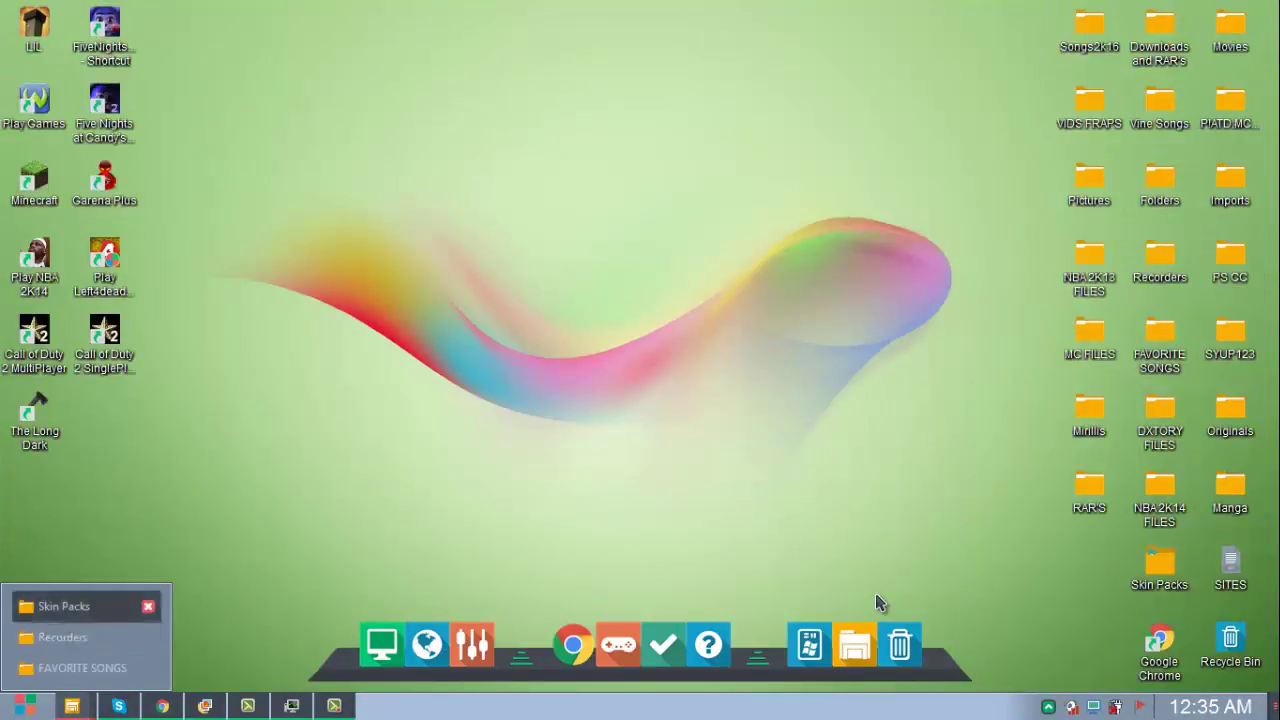
pyautogui.press('Return')
pyautogui.press('Down')
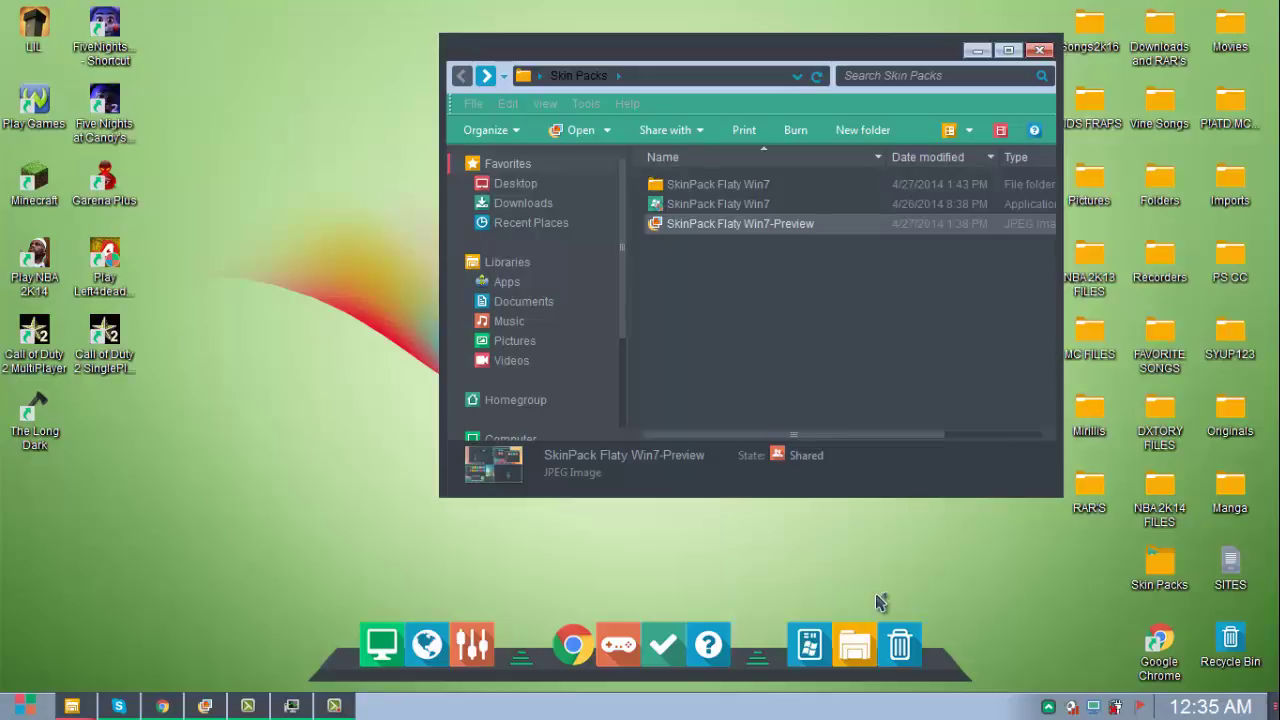
pyautogui.press('Return')
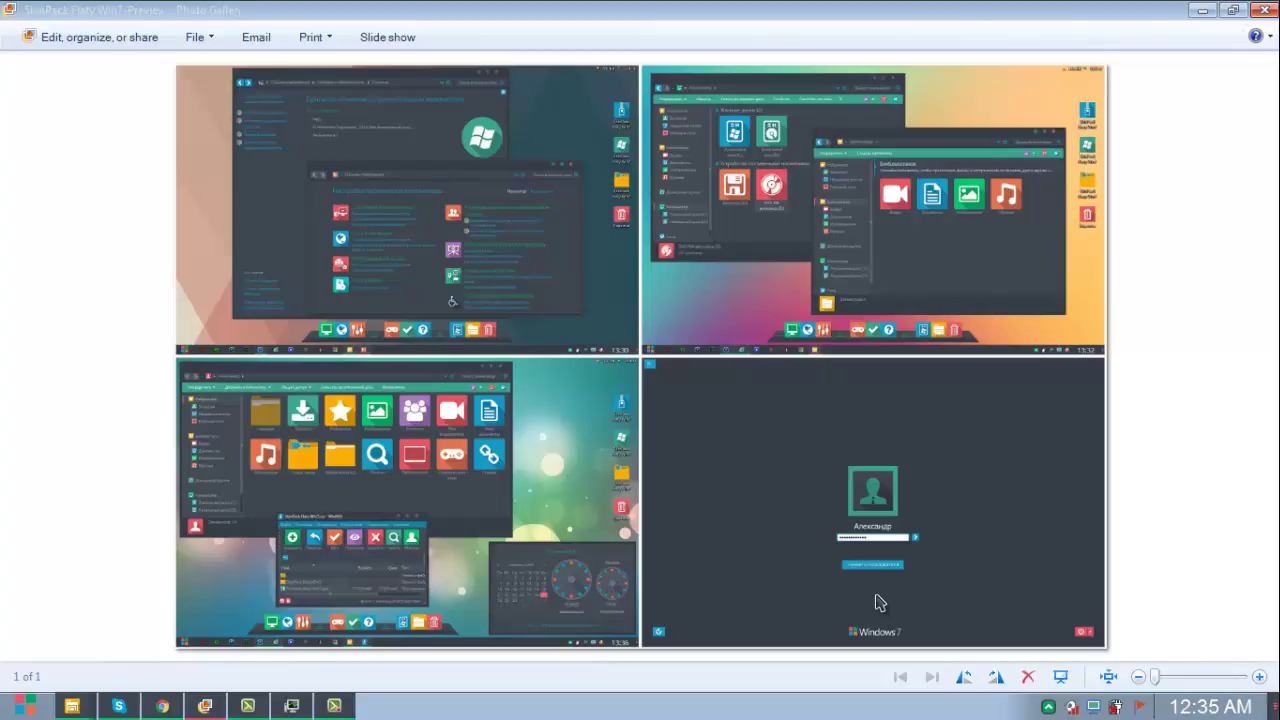
pyautogui.hotkey('alt', 'F4')
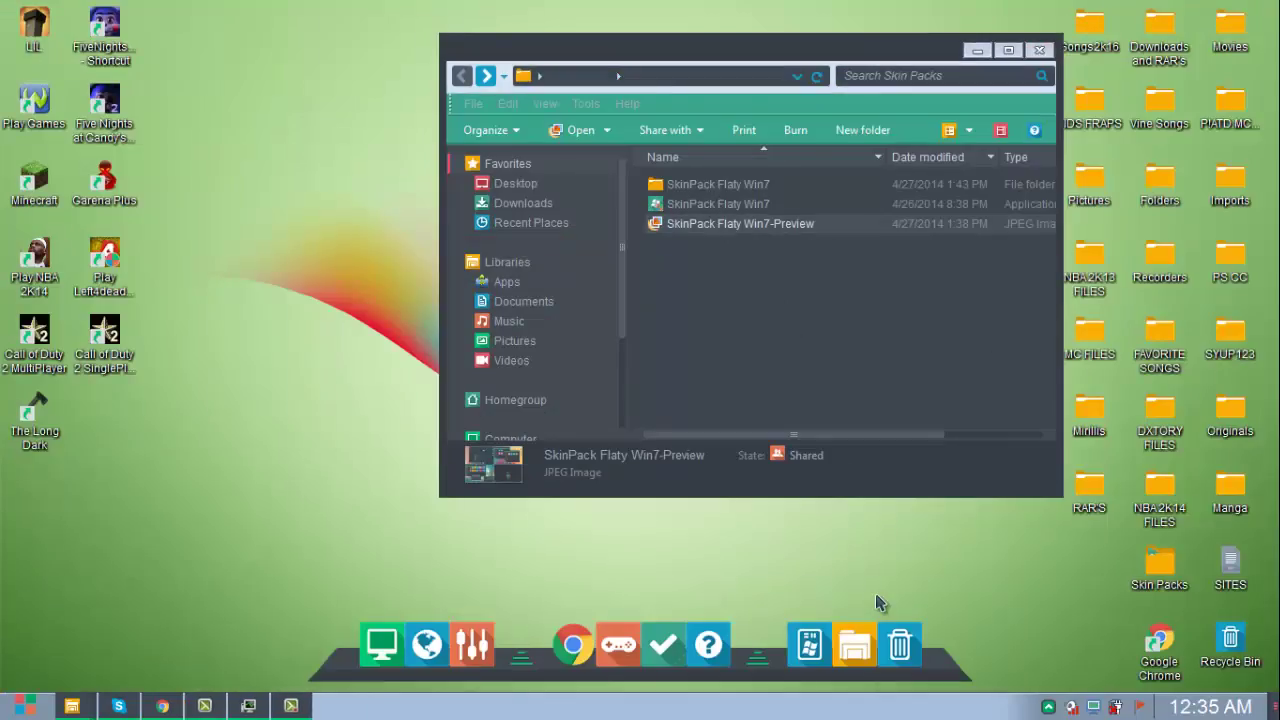
# Open Control Panel's Programs and Features and browse installed programs, including SkinPack Flaty Win7
pyautogui.press('super')
pyautogui.press('super')
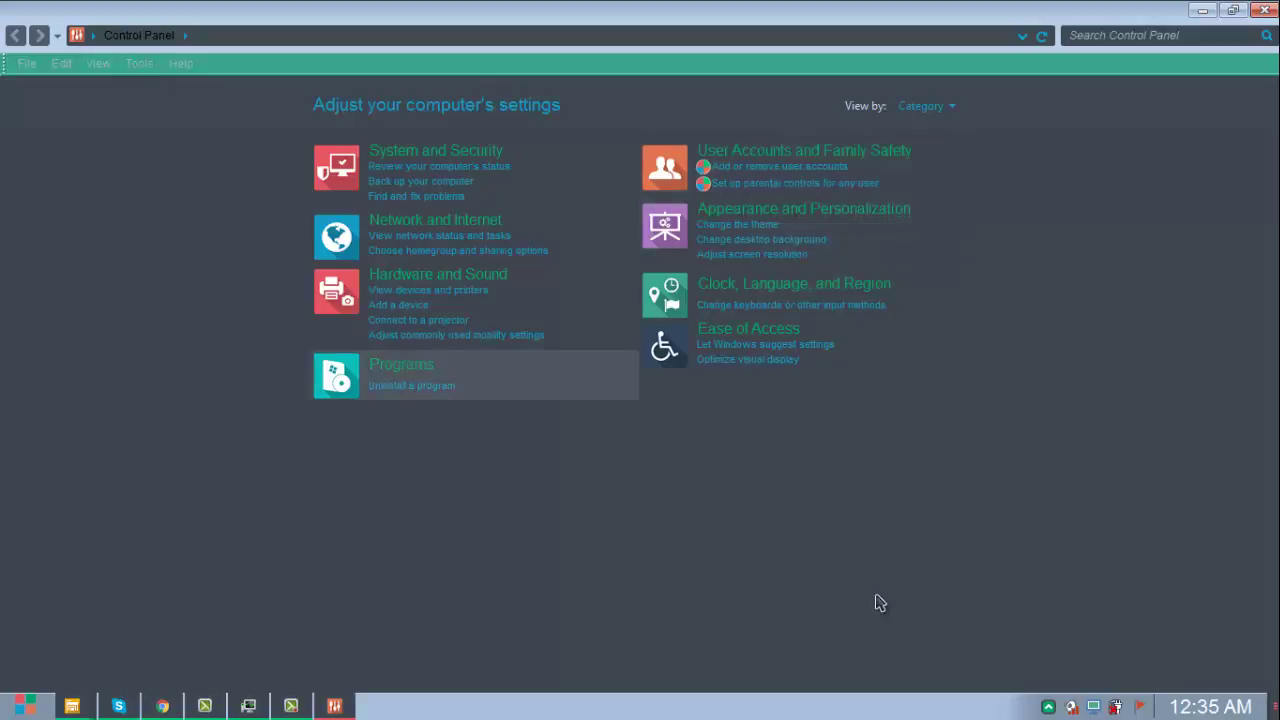
pyautogui.press('Return')
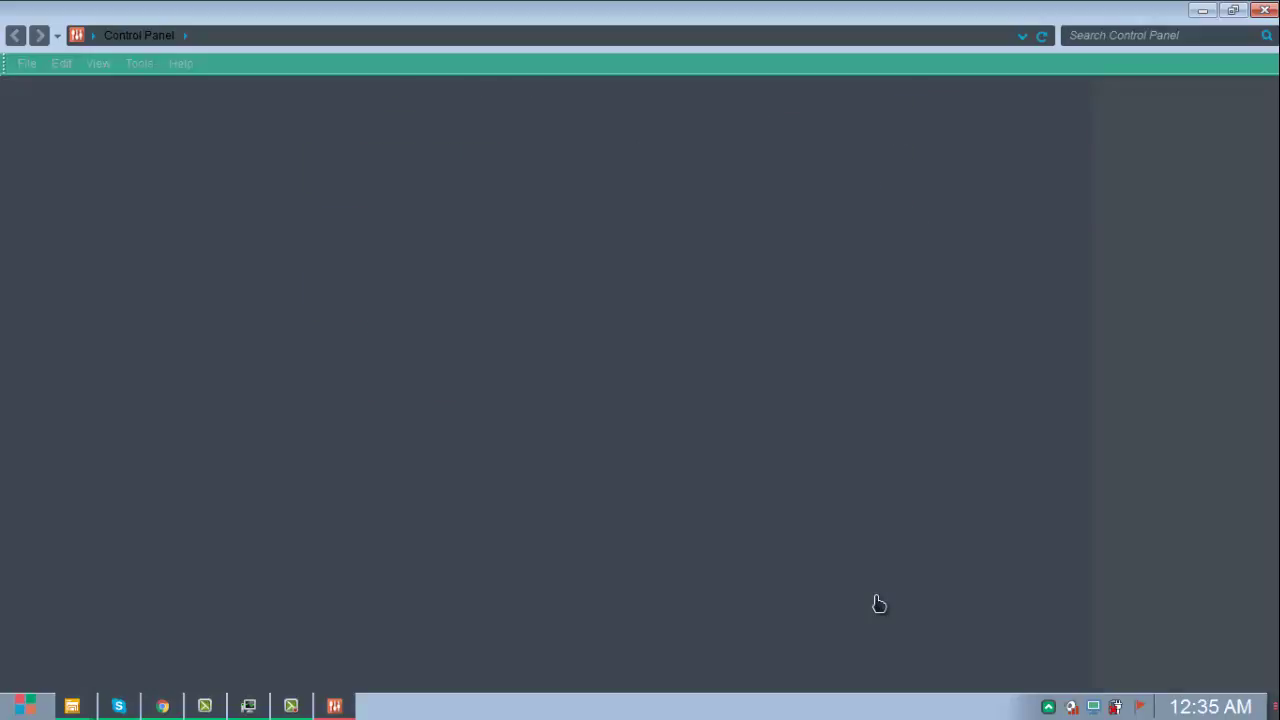
pyautogui.press('Down')
pyautogui.press('Up')
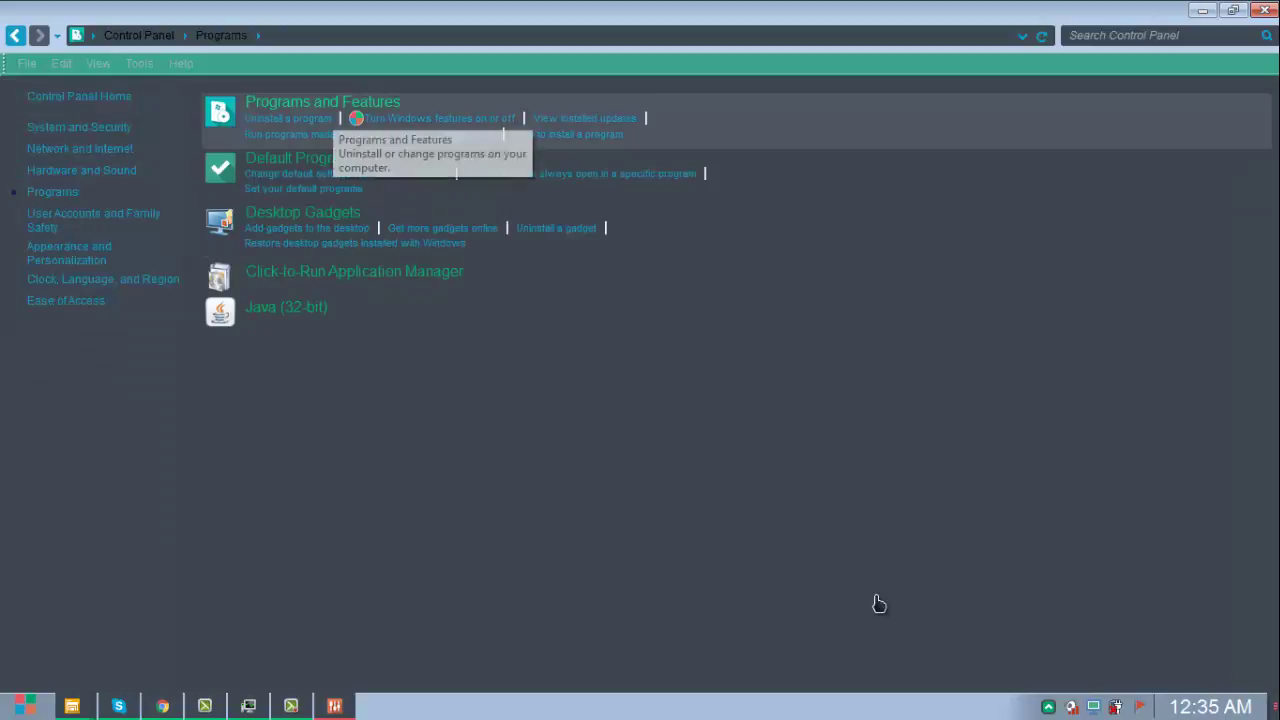
pyautogui.press('Return')
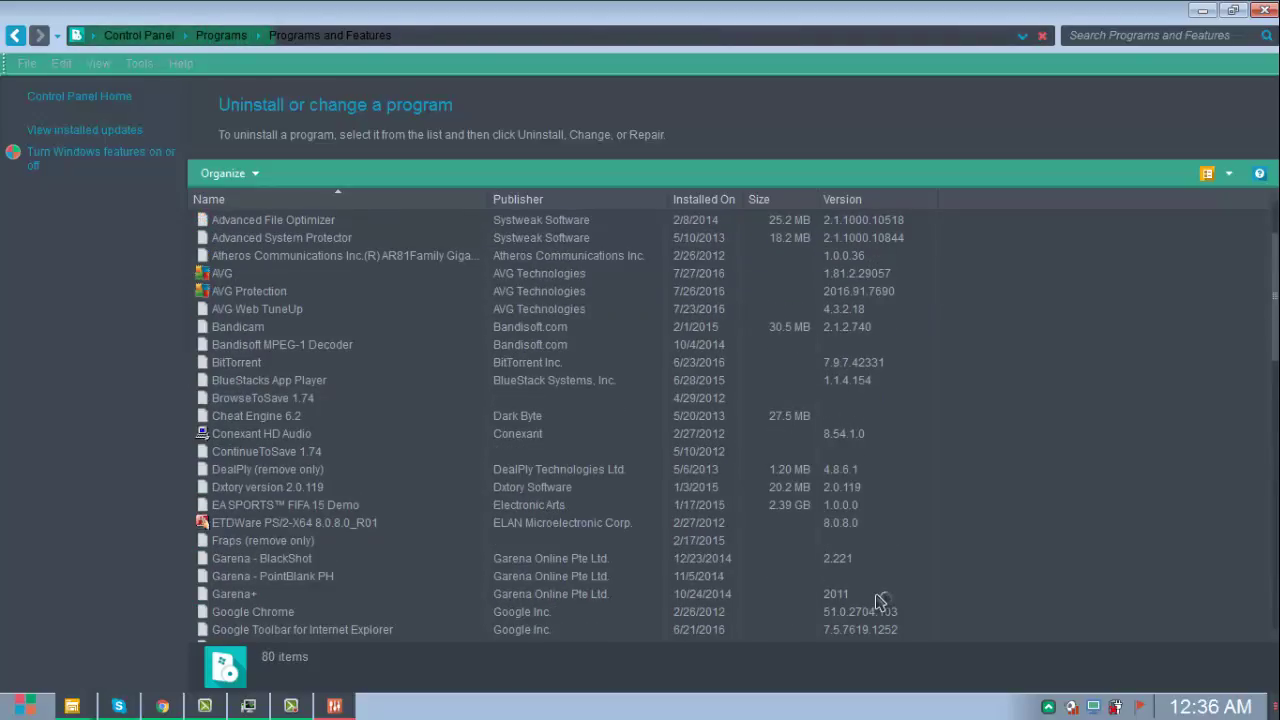
pyautogui.press('s')
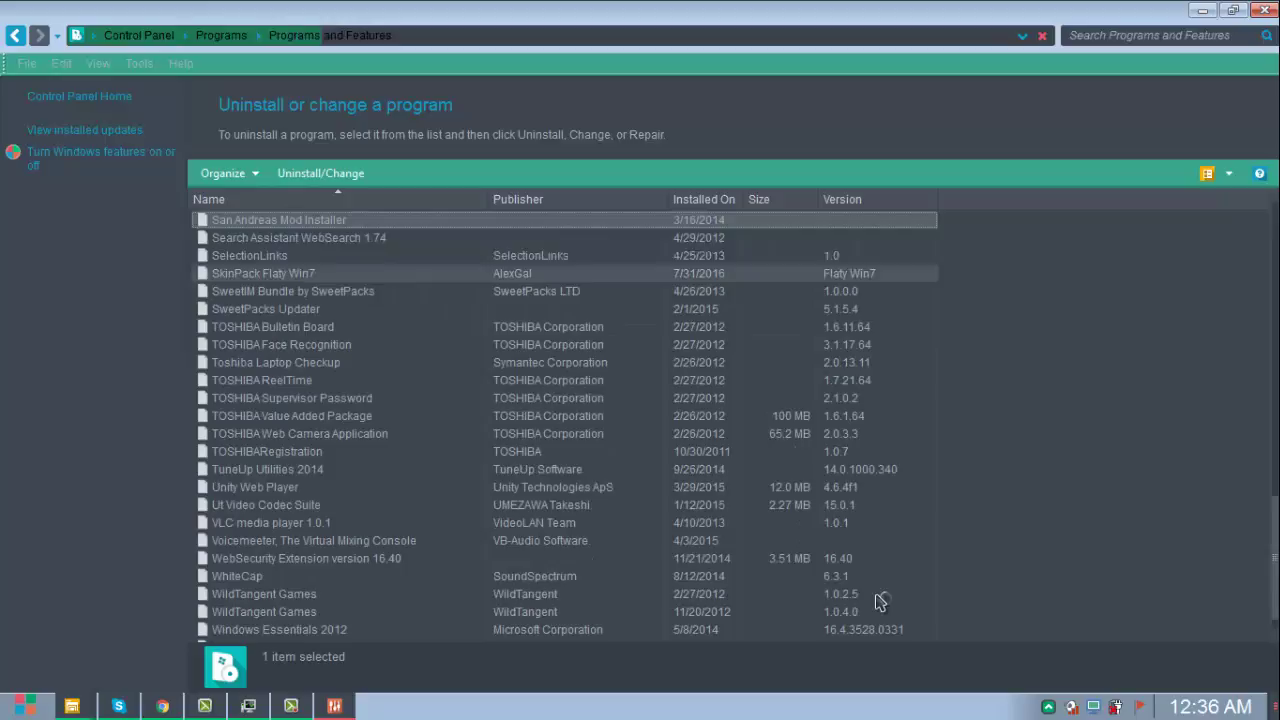
pyautogui.press('r')
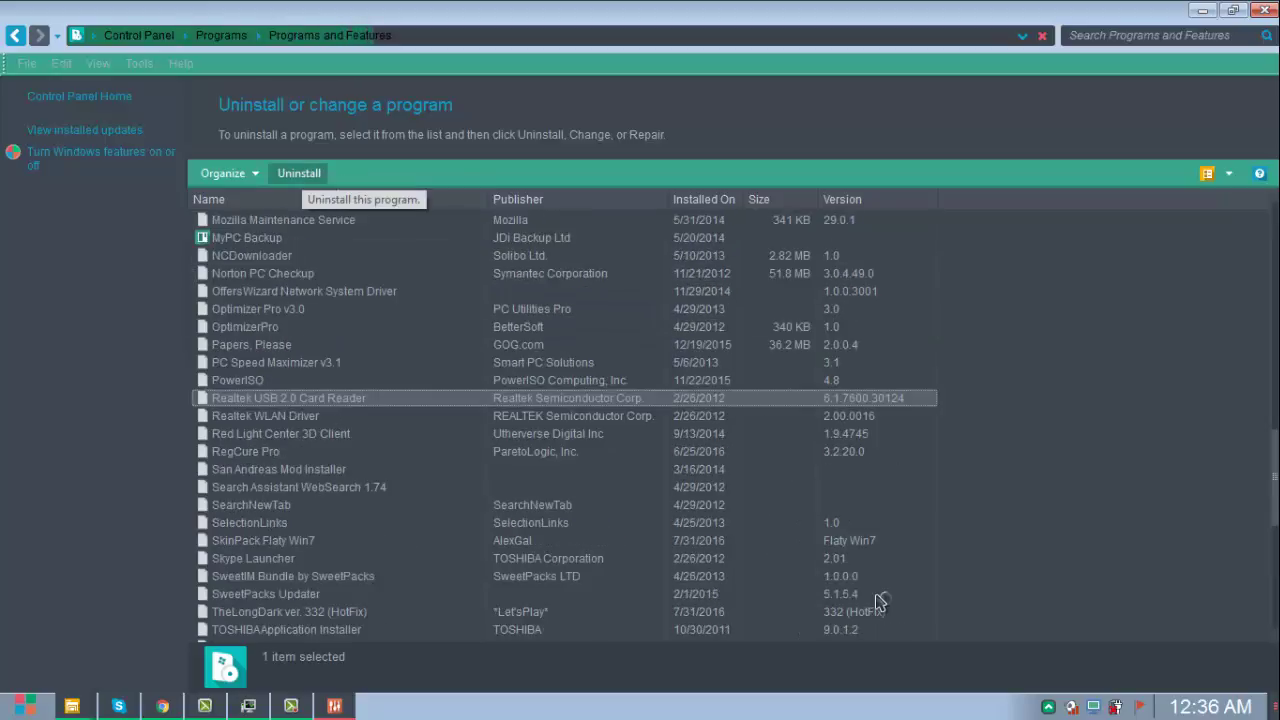
pyautogui.scroll(1, 878, 601)
pyautogui.scroll(2, 878, 601)
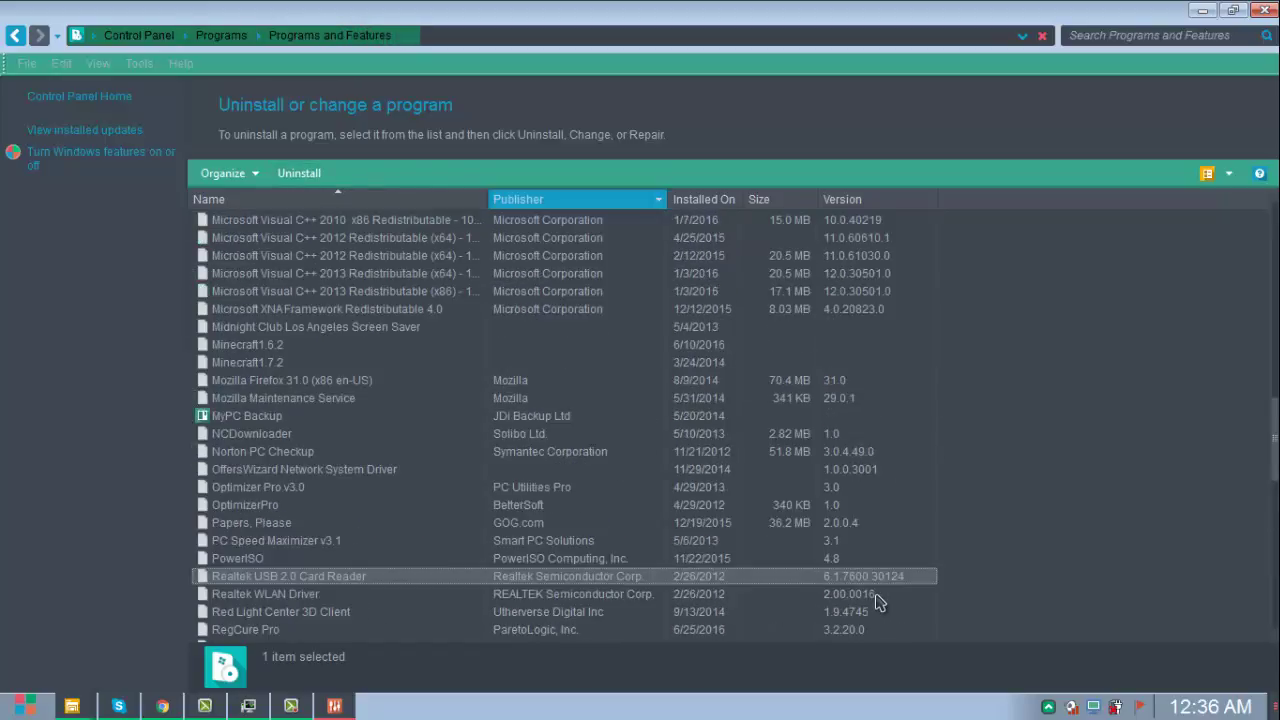
# Close Programs and Features, then browse the SkinPack and Parfait theme pages in Chrome
pyautogui.hotkey('alt', 'F4')
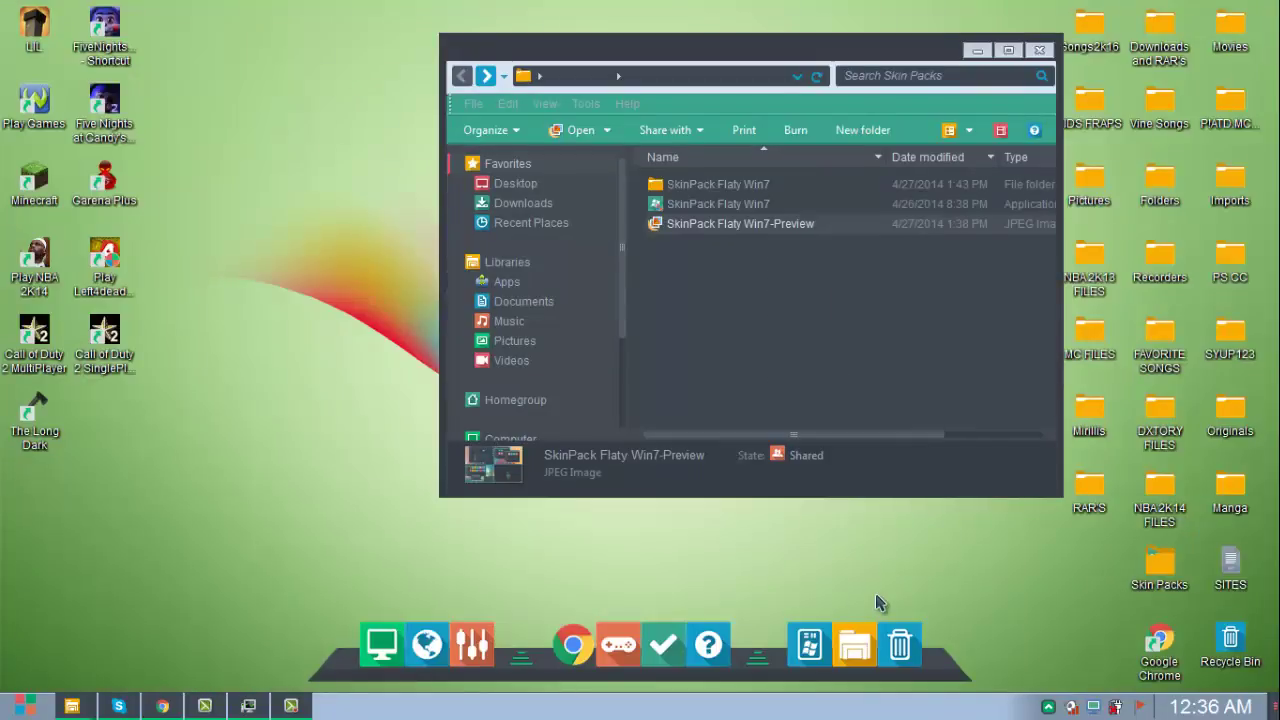
pyautogui.hotkey('alt', 'Tab')
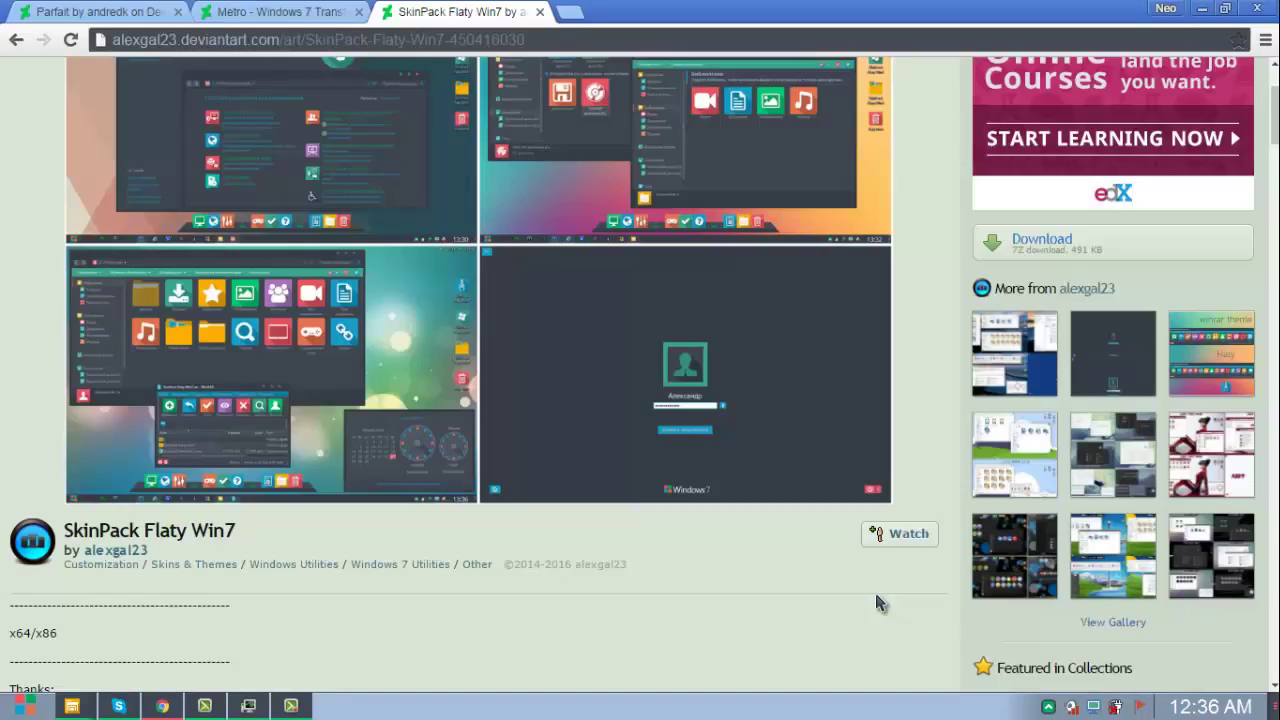
pyautogui.scroll(-7, 876, 602)
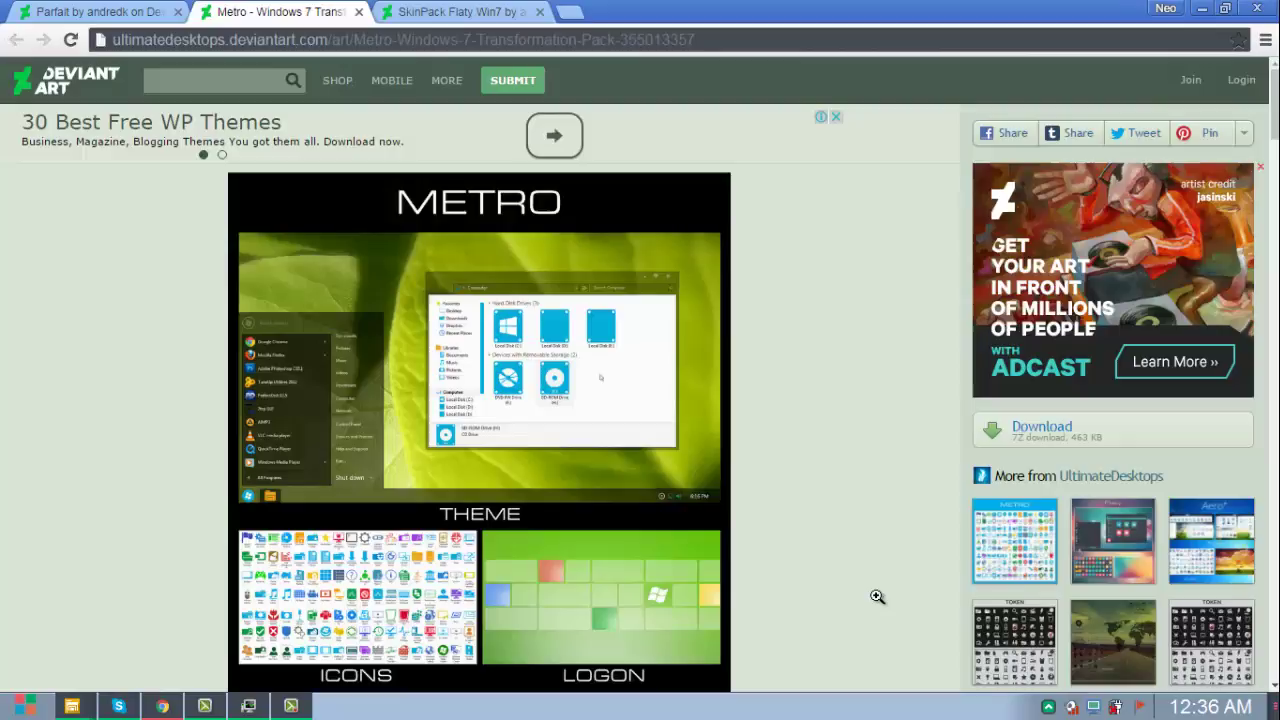
pyautogui.scroll(-2, 876, 596)
pyautogui.hotkey('ctrl', 'shift', 'Tab')
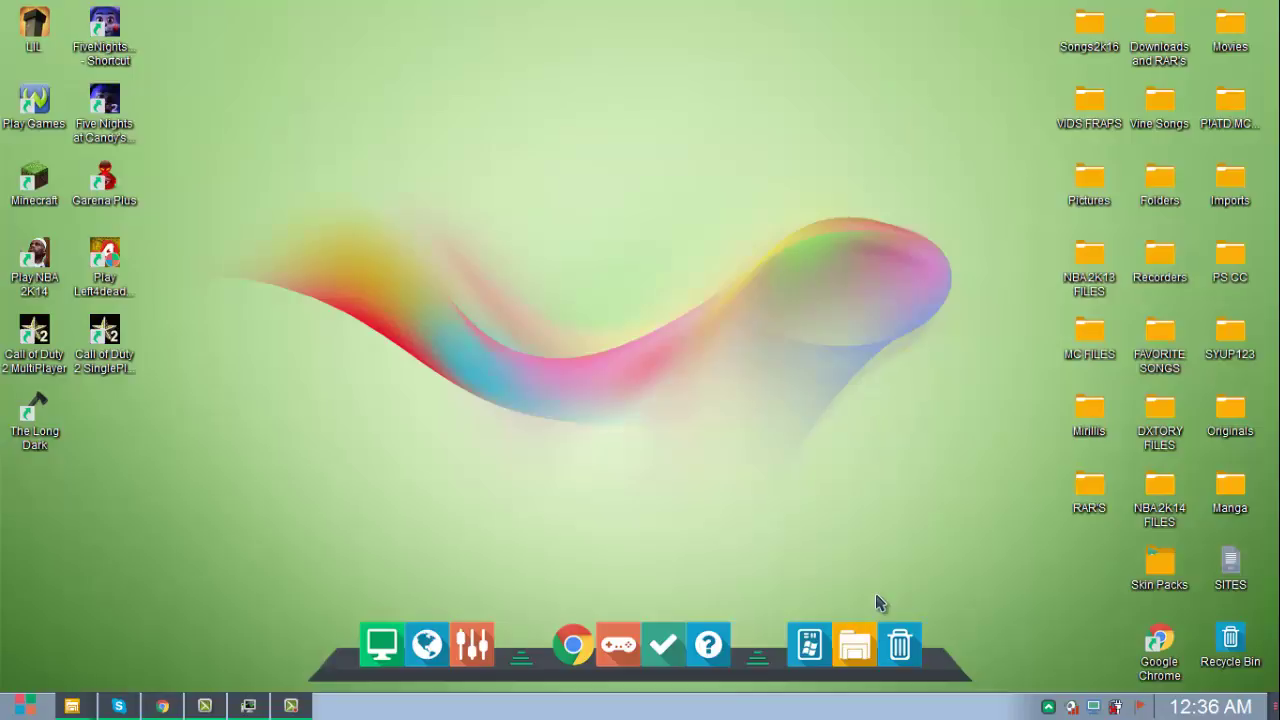
pyautogui.moveTo(422, 68); pyautogui.dragTo(907, 606)
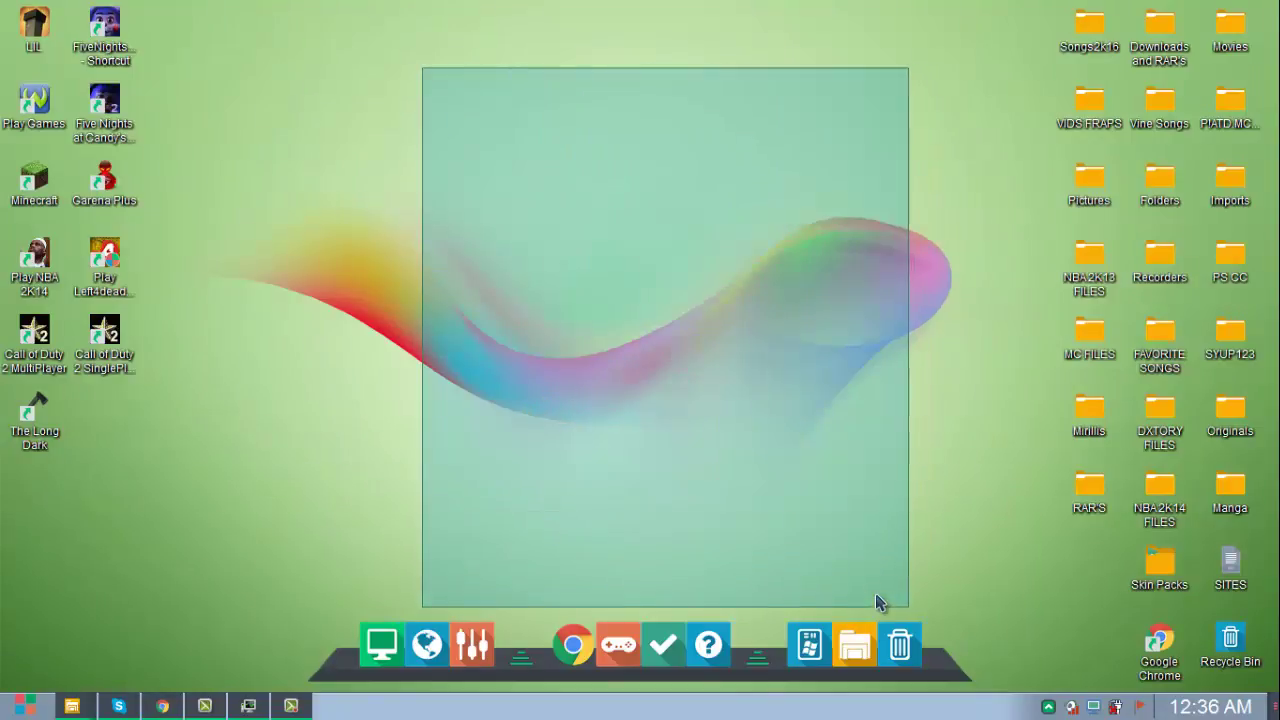
pyautogui.moveTo(876, 599); pyautogui.dragTo(876, 597)
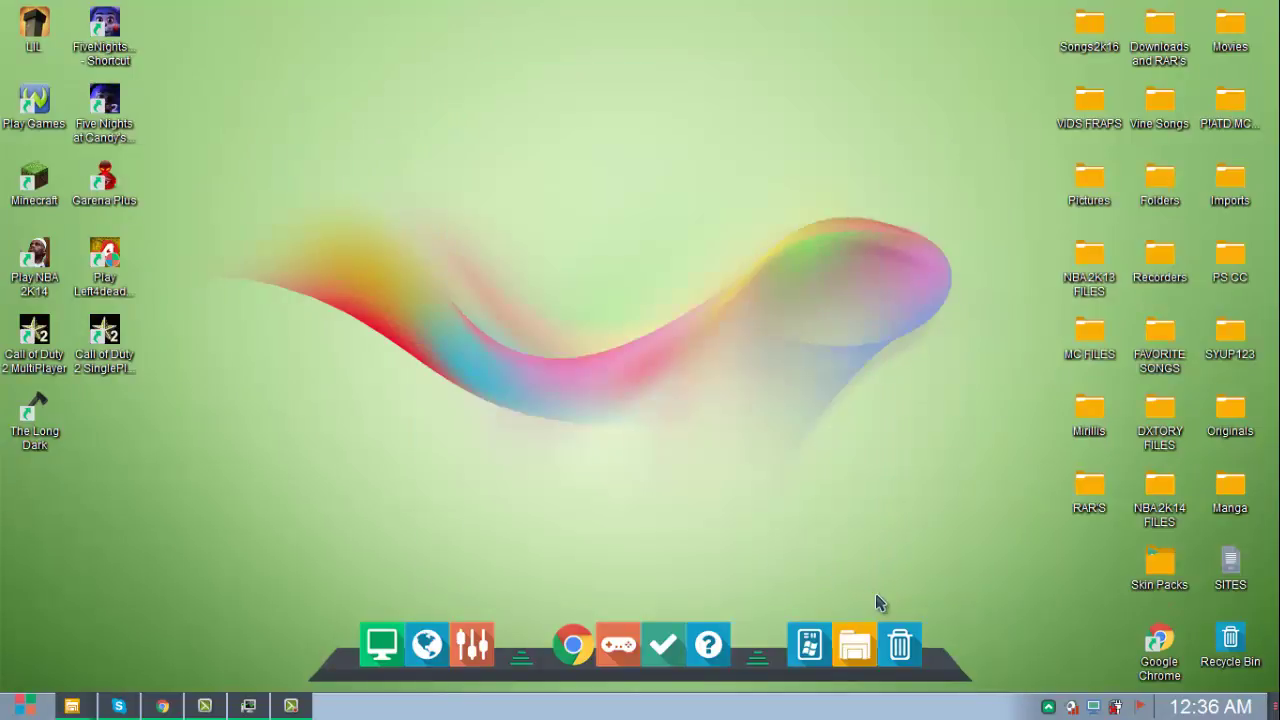